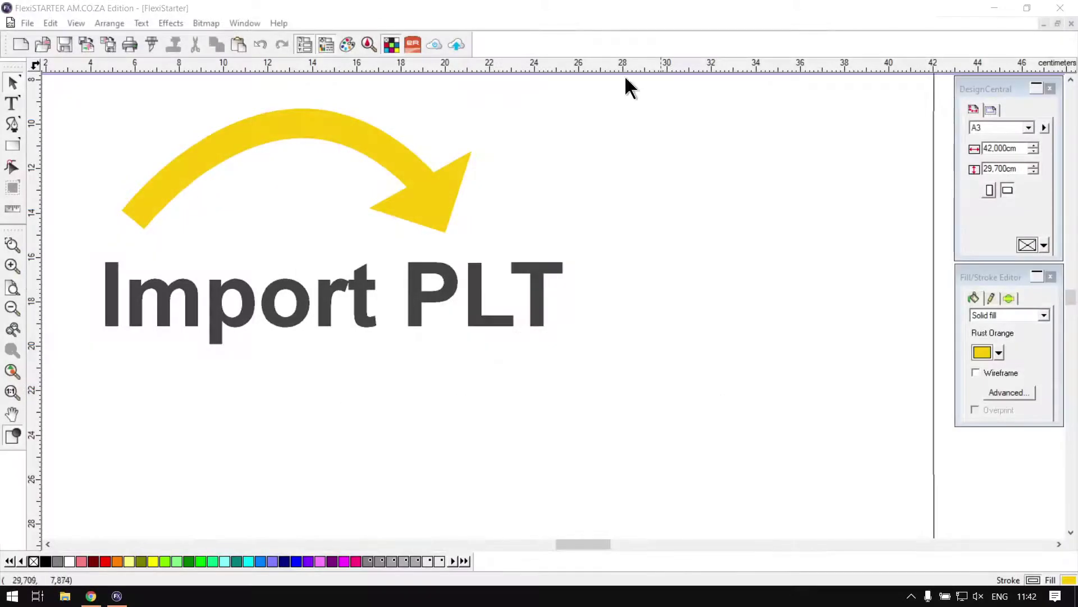
# Bring the FlexiSTARTER document with the Import PLT graphic to the front.
pyautogui.click(693, 22)
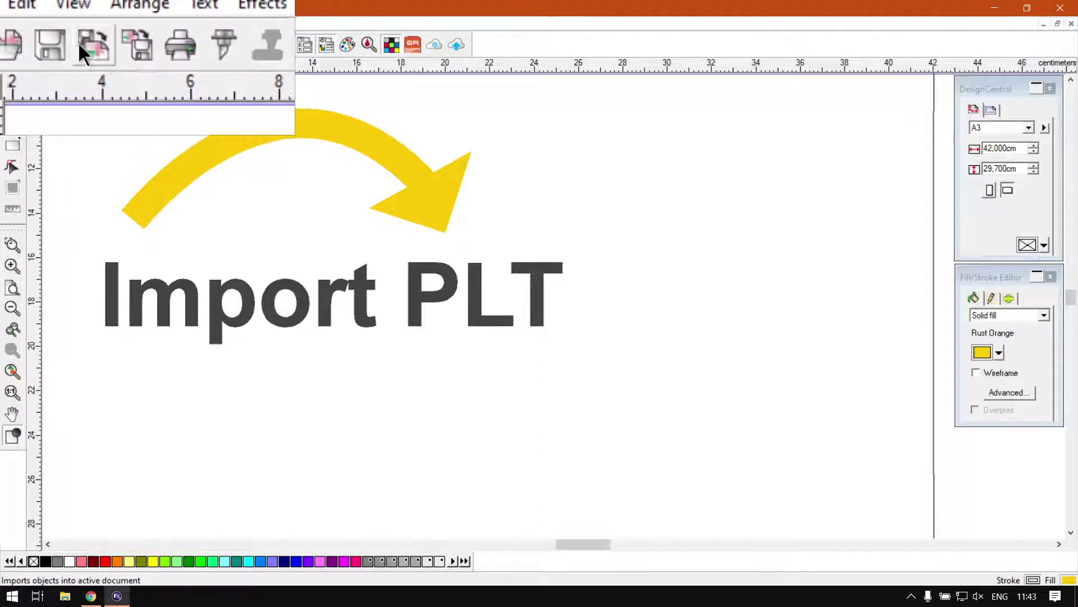
# Start a file import, set the file type to HP-GL/2 and select HPGL.plt.
pyautogui.click(13, 23)
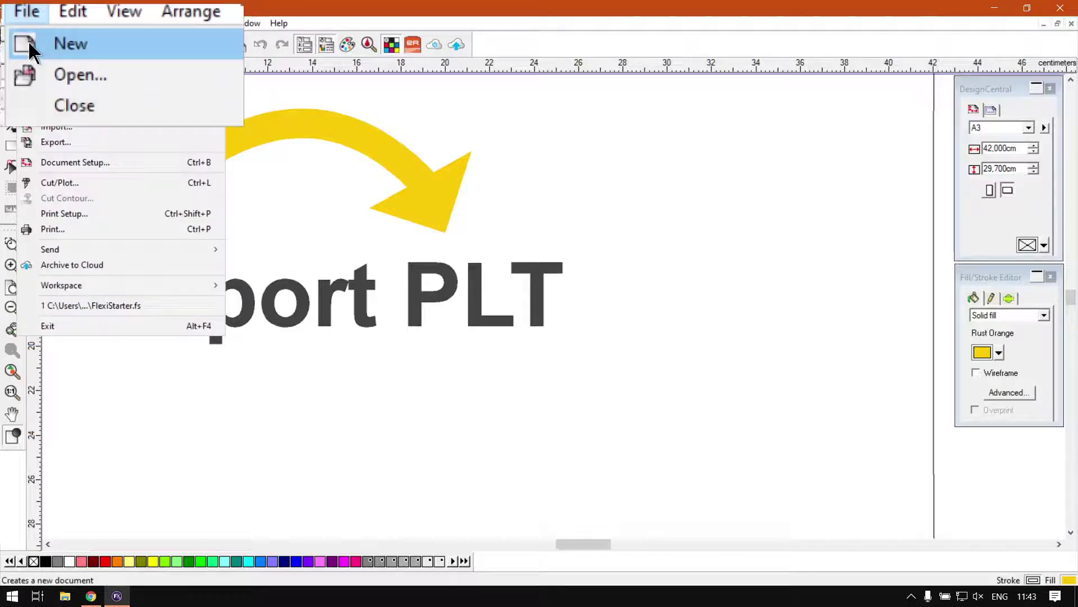
pyautogui.click(45, 128)
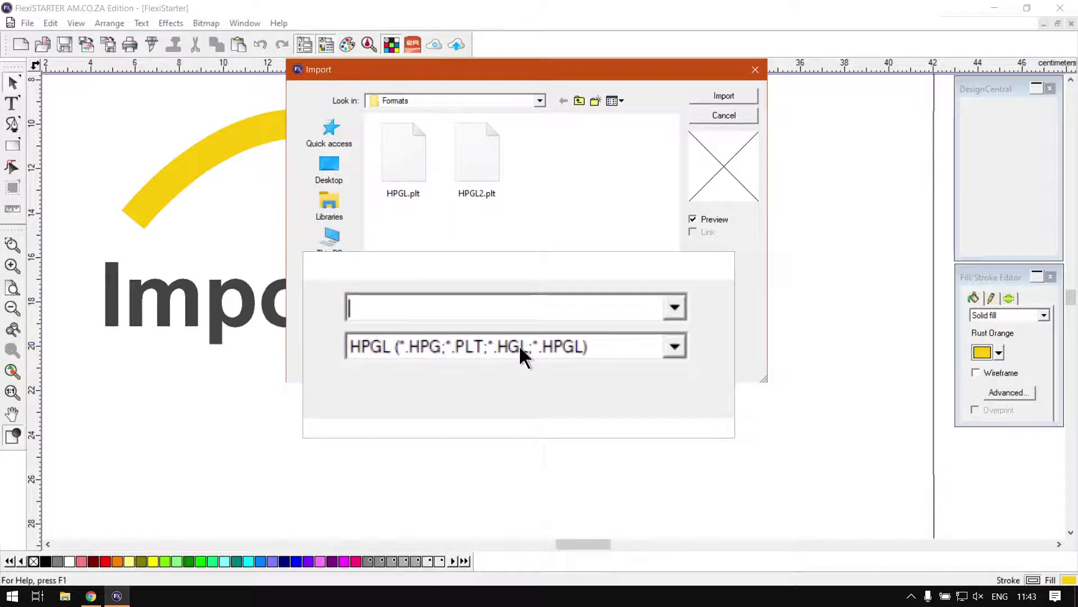
pyautogui.click(580, 344)
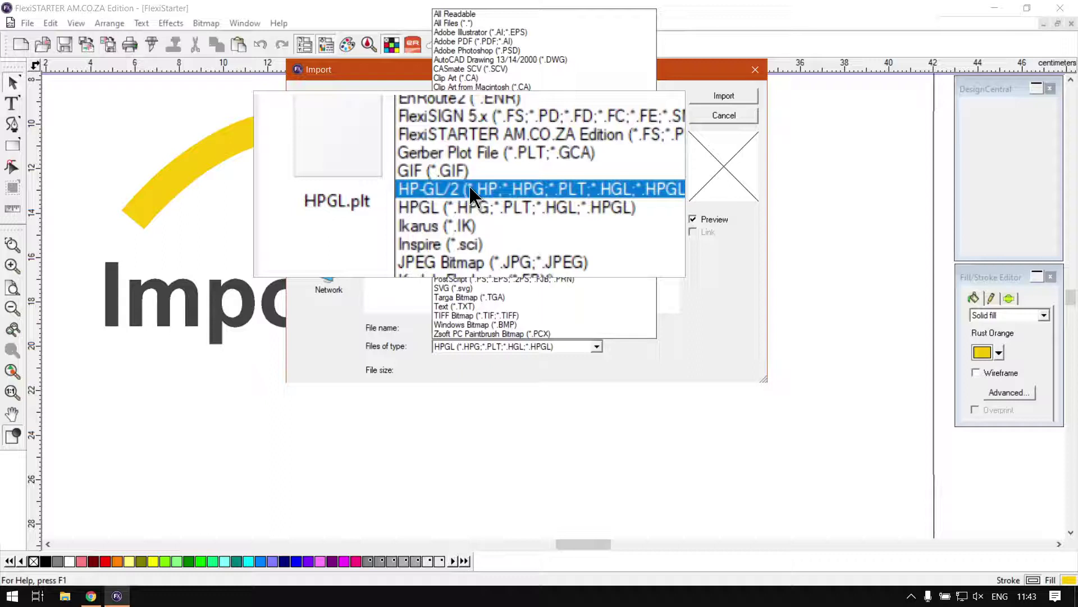
pyautogui.click(470, 190)
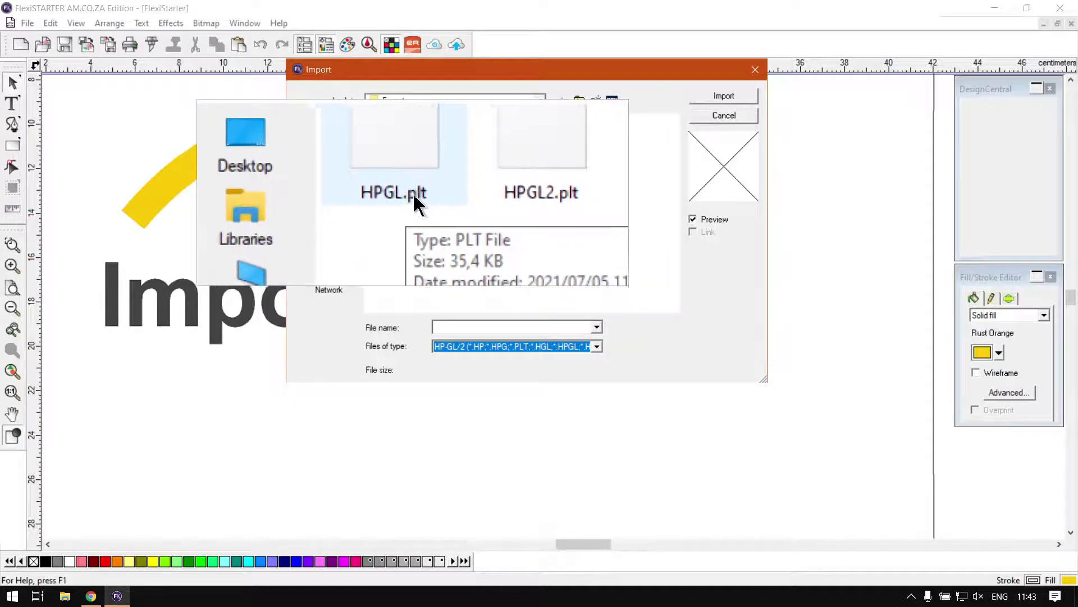
pyautogui.click(402, 154)
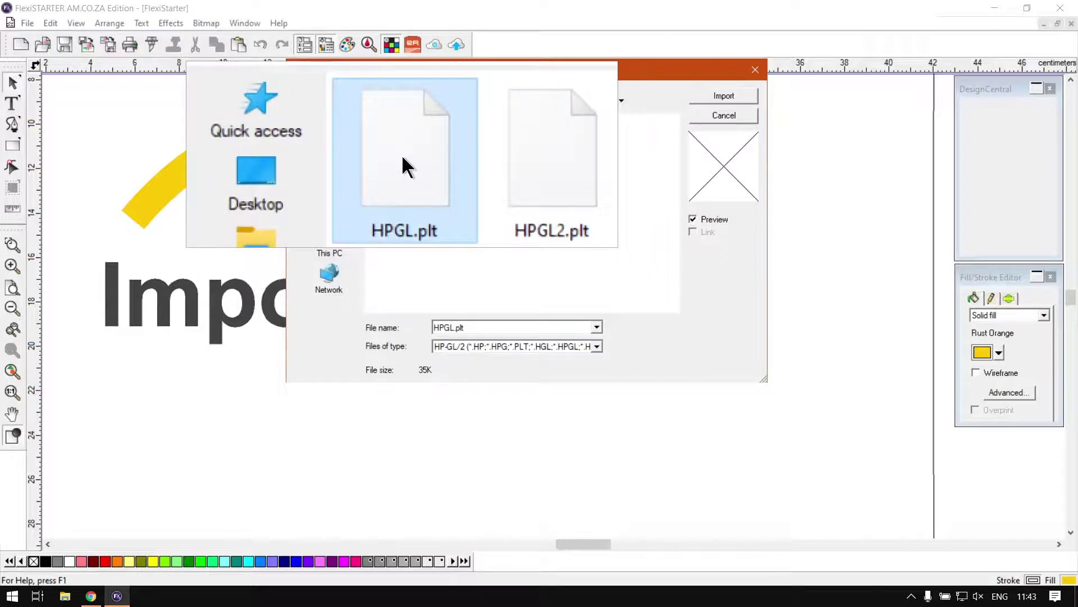
# Import HPGL.plt with inch units and wireframe paths off, placing the outline rocket on the page.
pyautogui.click(713, 99)
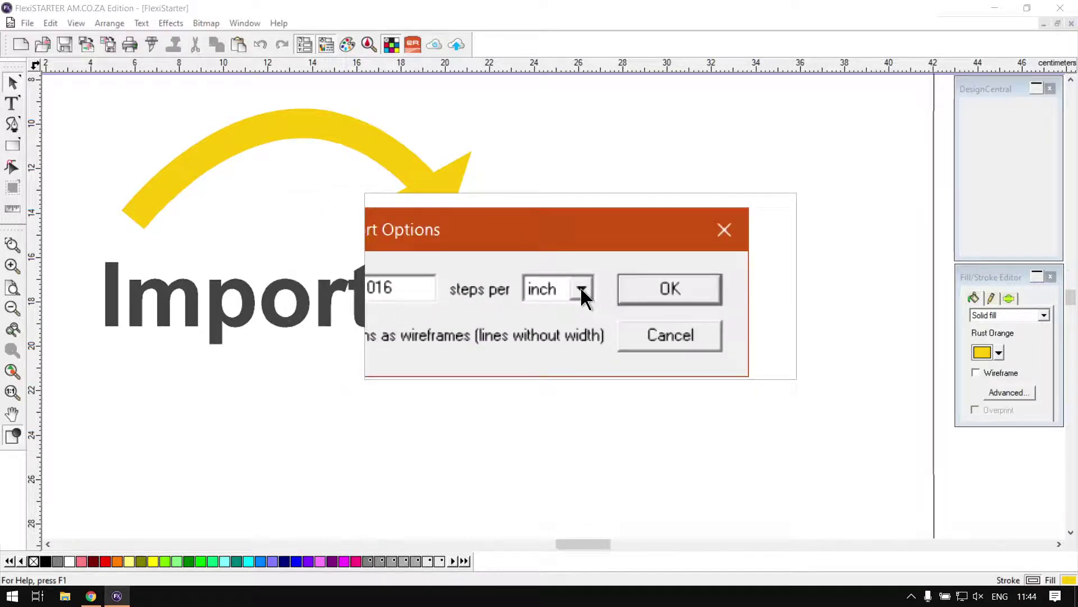
pyautogui.click(582, 289)
pyautogui.click(583, 313)
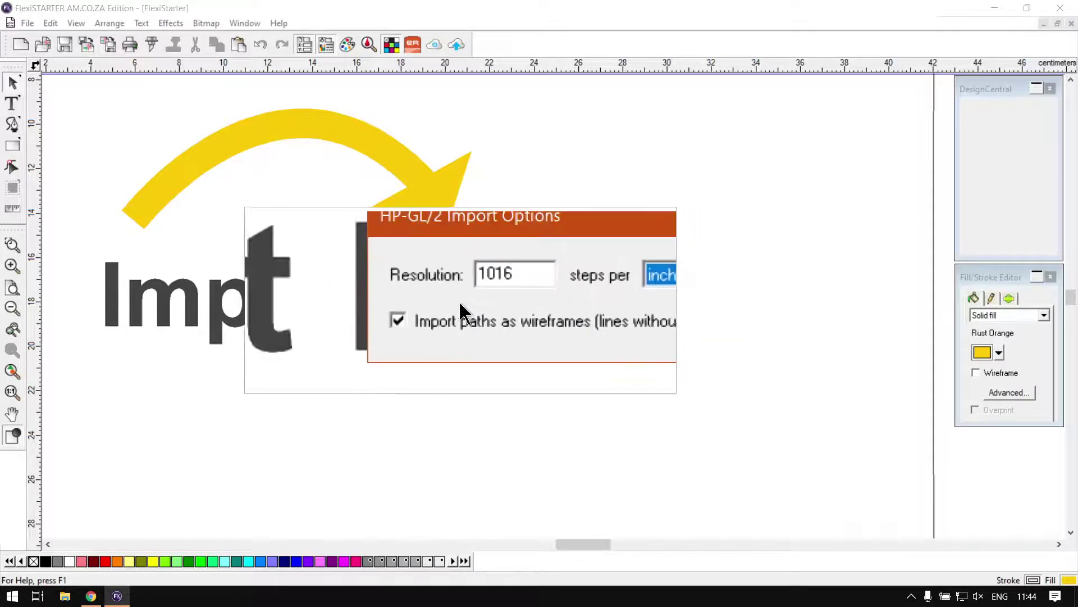
pyautogui.click(432, 316)
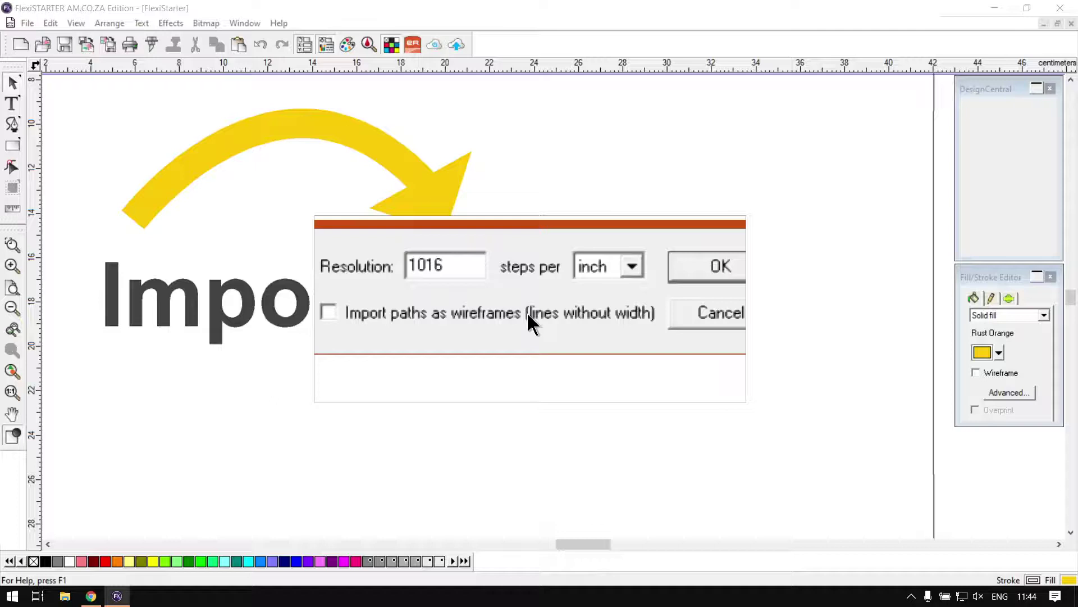
pyautogui.click(608, 291)
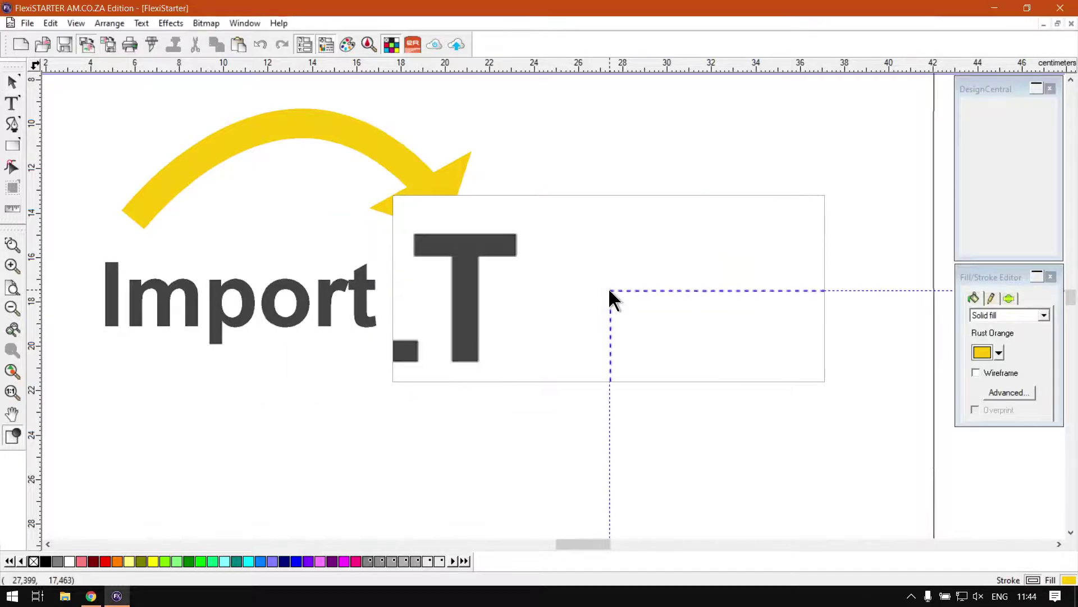
pyautogui.click(433, 109)
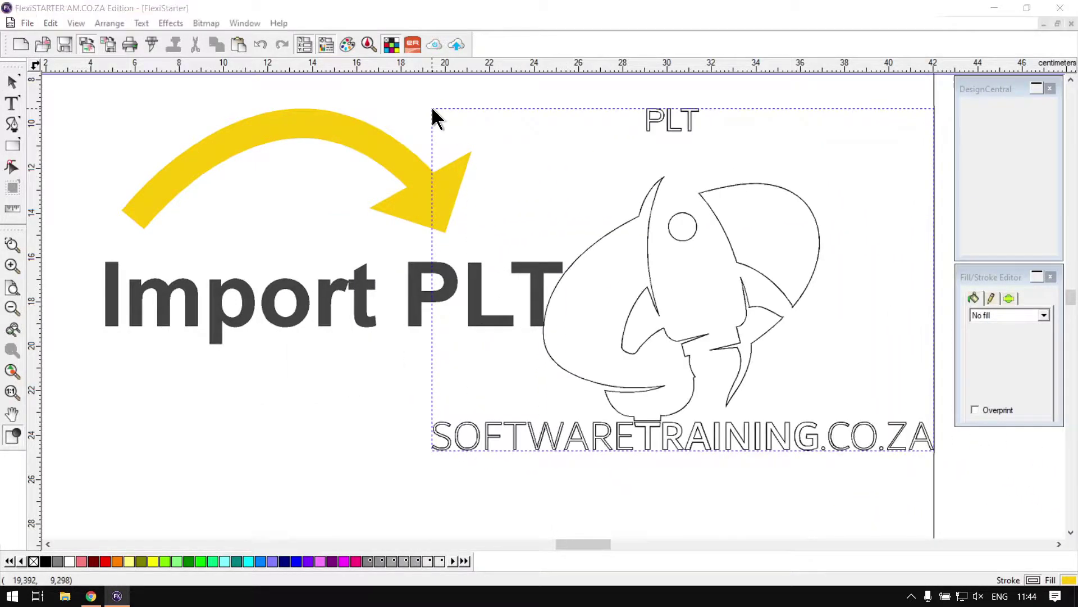
# Select the imported outline rocket artwork and delete it.
pyautogui.click(717, 501)
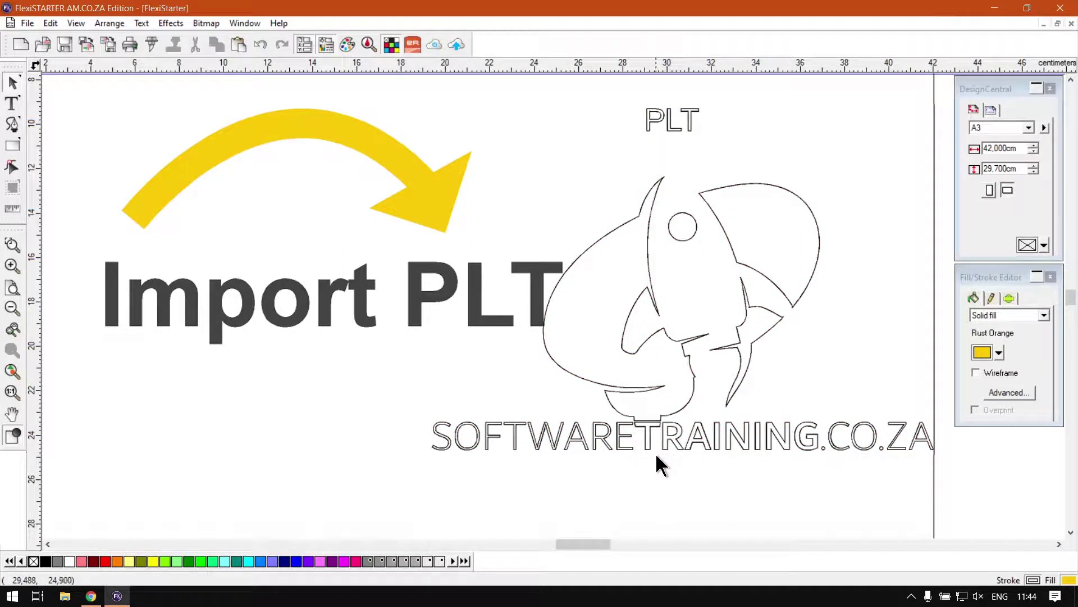
pyautogui.click(645, 231)
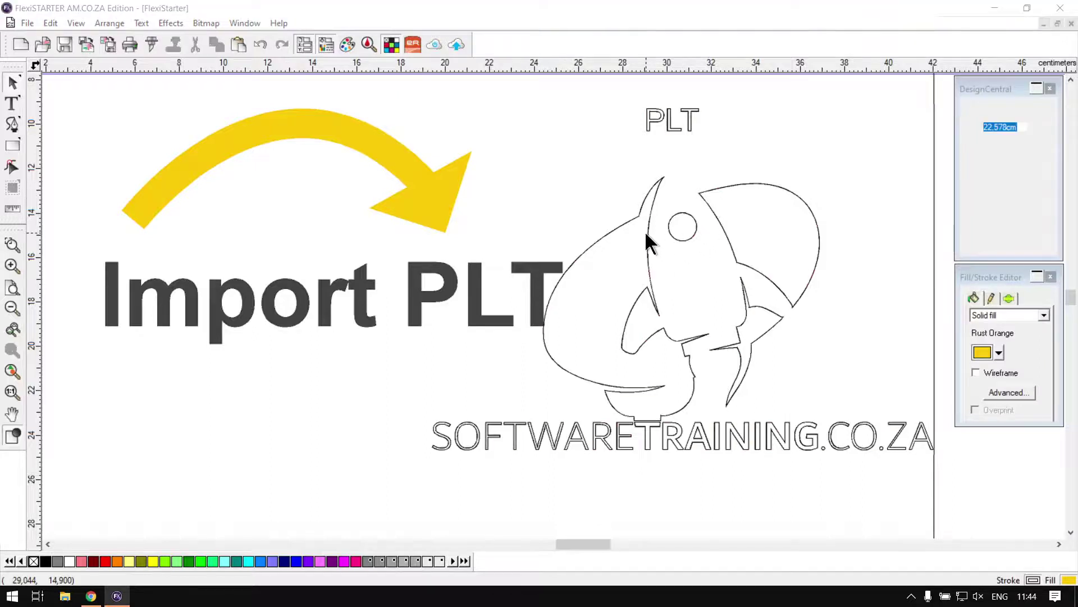
pyautogui.click(678, 233)
pyautogui.click(677, 232)
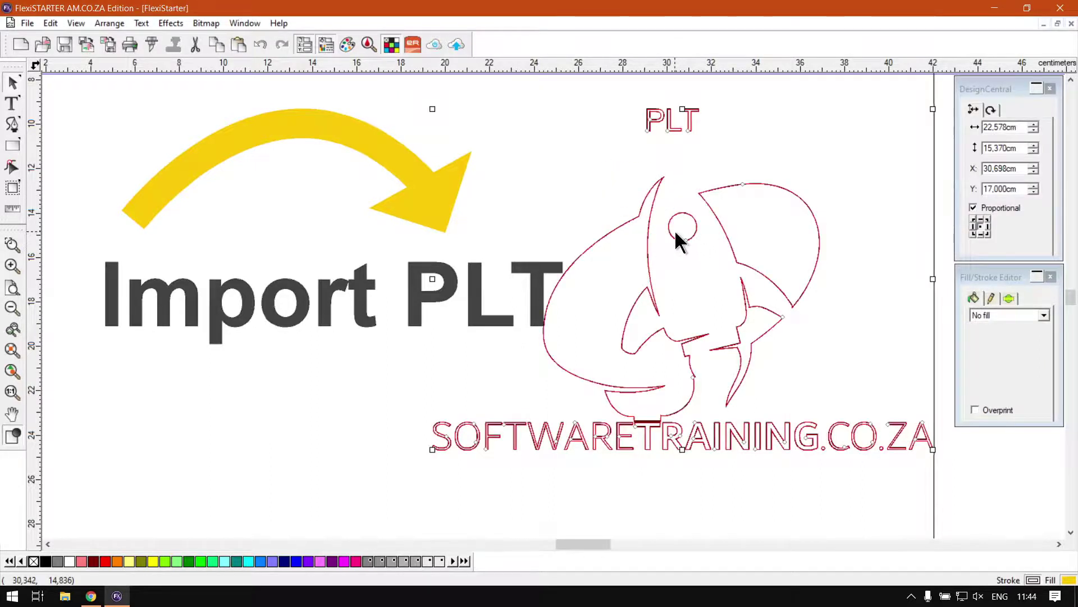
pyautogui.press('Delete')
# Import HPGL2.plt with default HP-GL/2 options and place the filled rocket logo on the page.
pyautogui.click(27, 22)
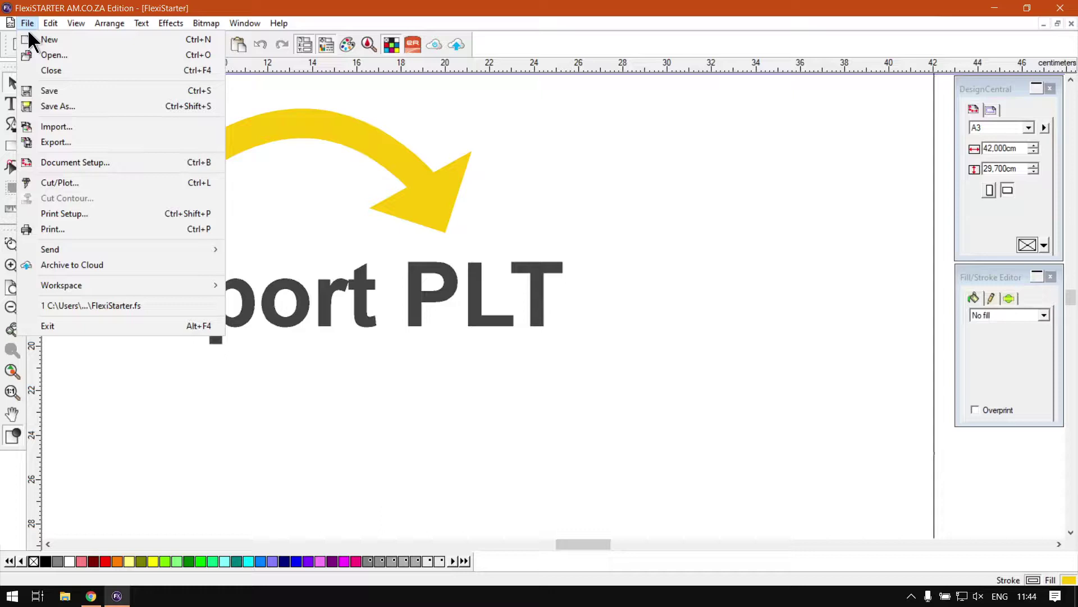
pyautogui.click(48, 126)
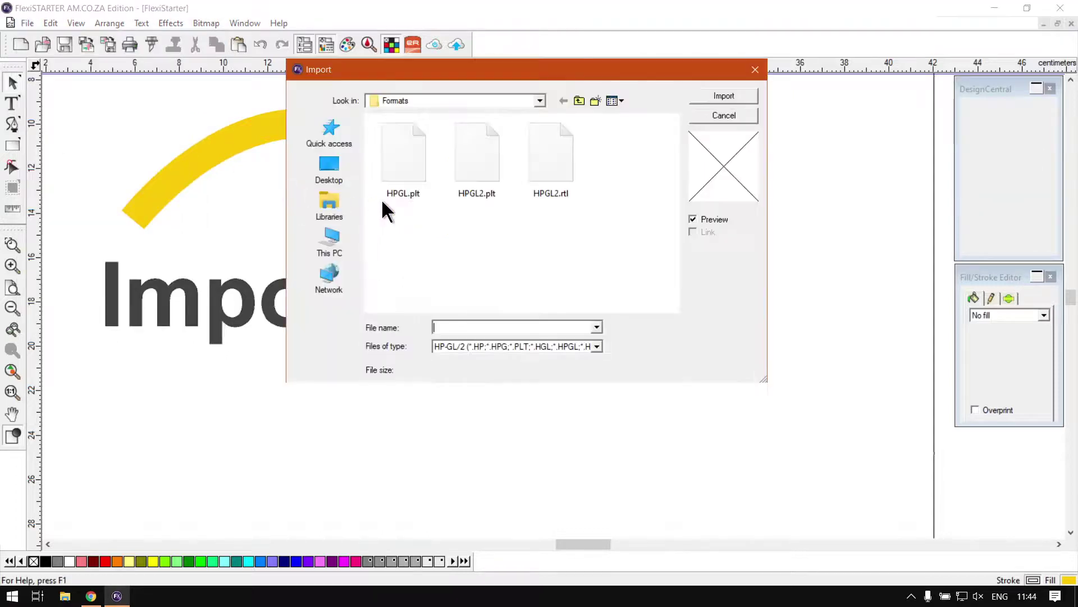
pyautogui.click(467, 149)
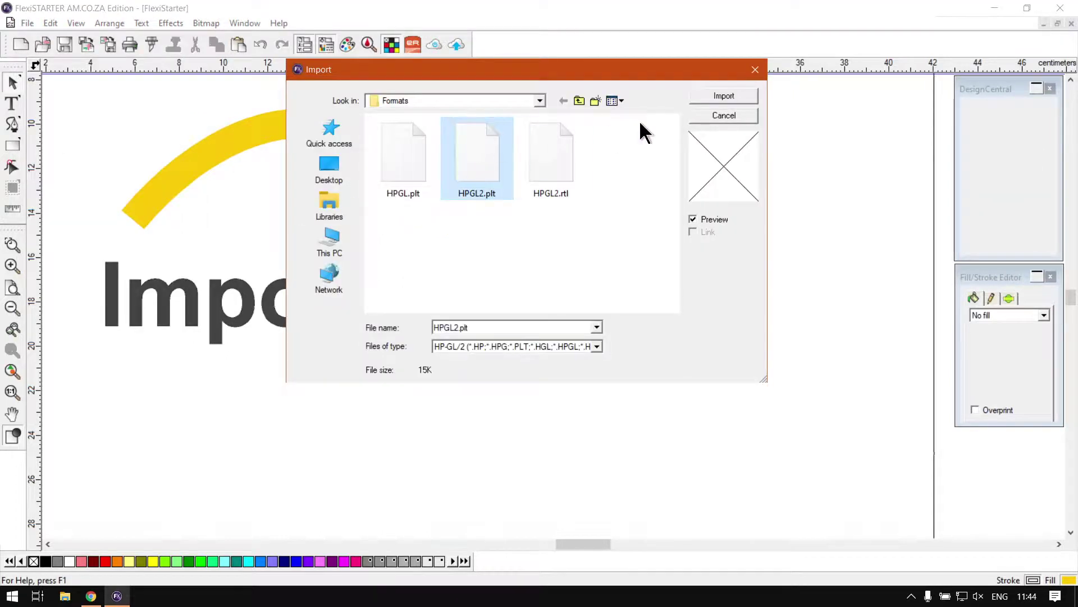
pyautogui.click(725, 95)
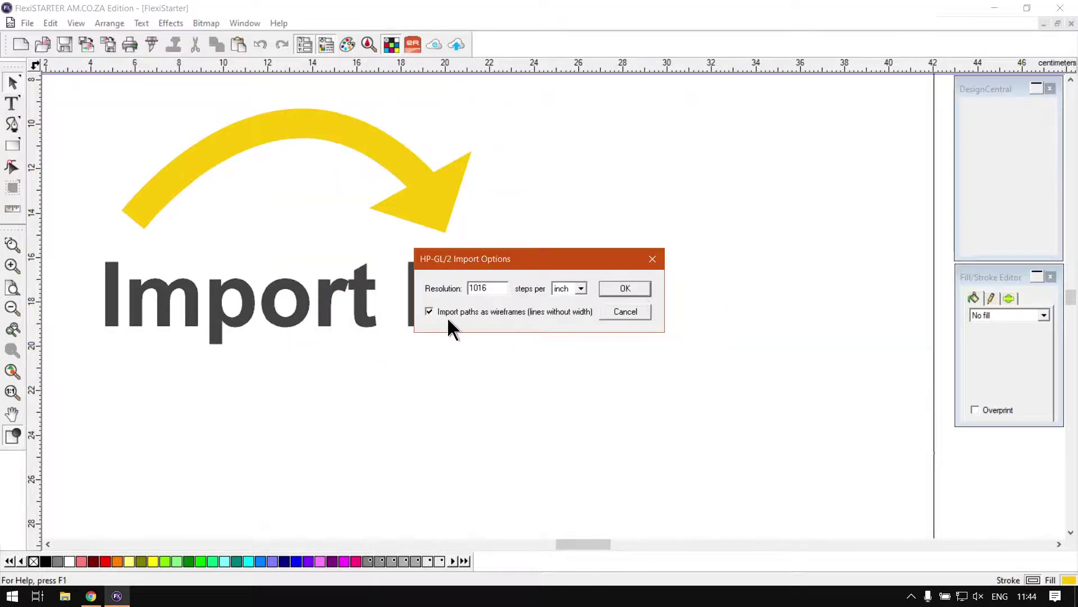
pyautogui.click(622, 289)
pyautogui.click(462, 125)
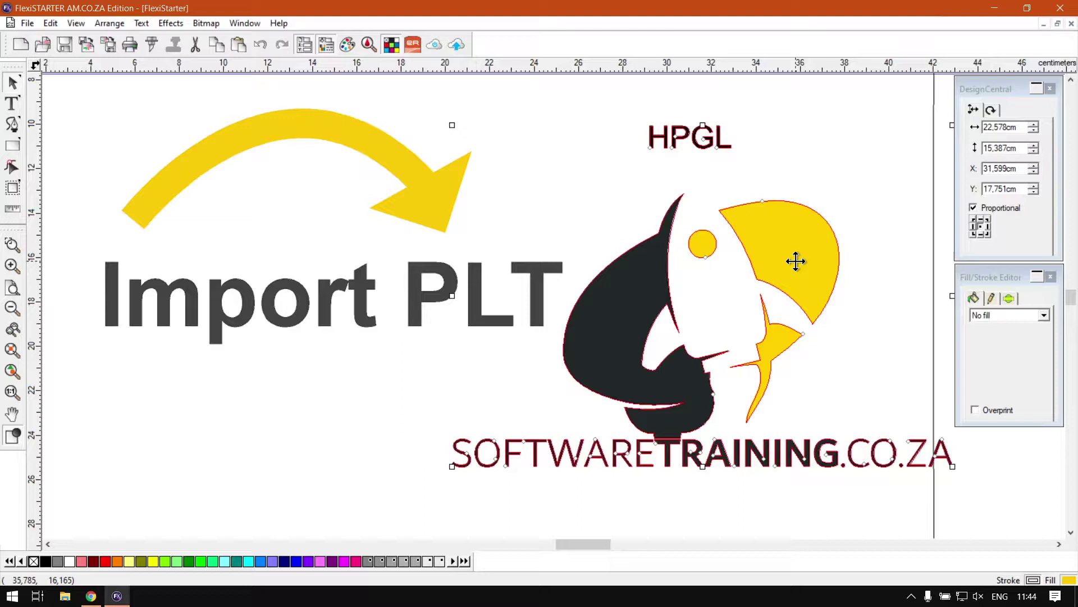
# Nudge the filled rocket logo into place beside Import PLT, then switch to the softwaretraining.co.za page.
pyautogui.moveTo(796, 261); pyautogui.dragTo(789, 259)
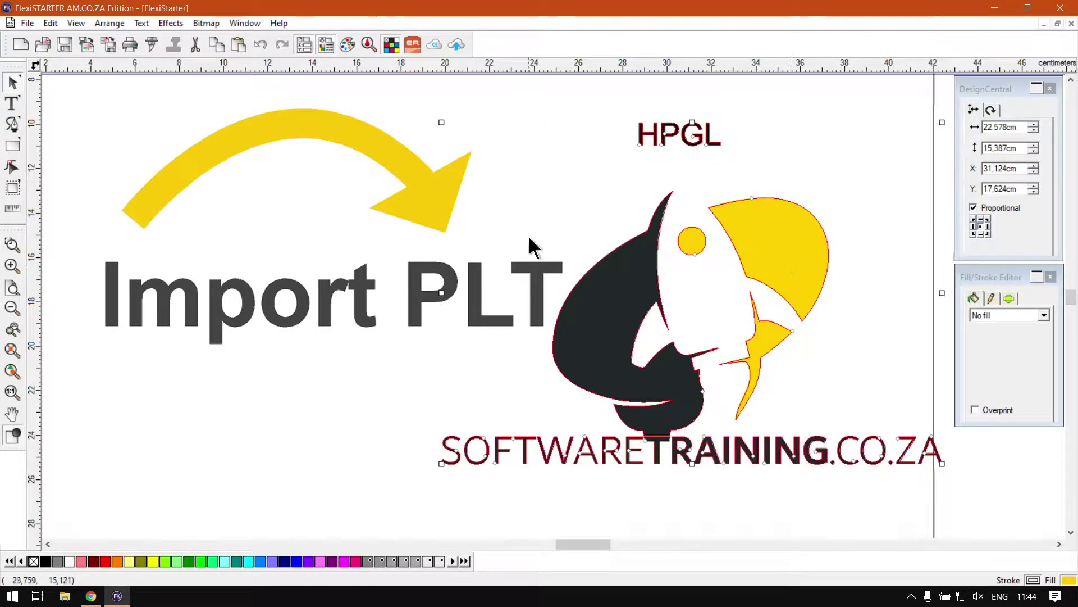
pyautogui.click(343, 427)
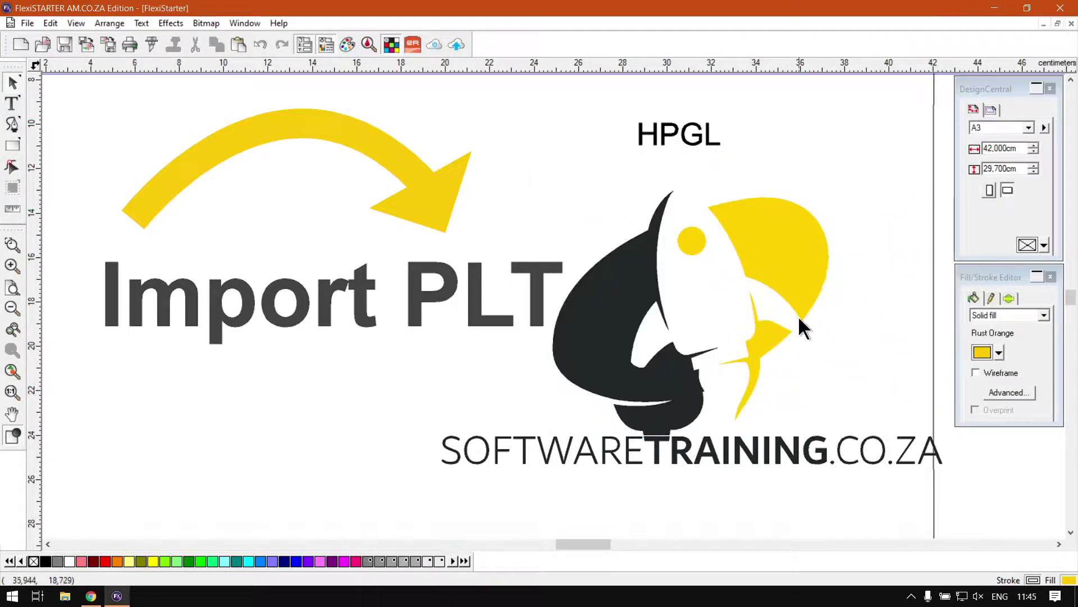
pyautogui.click(663, 325)
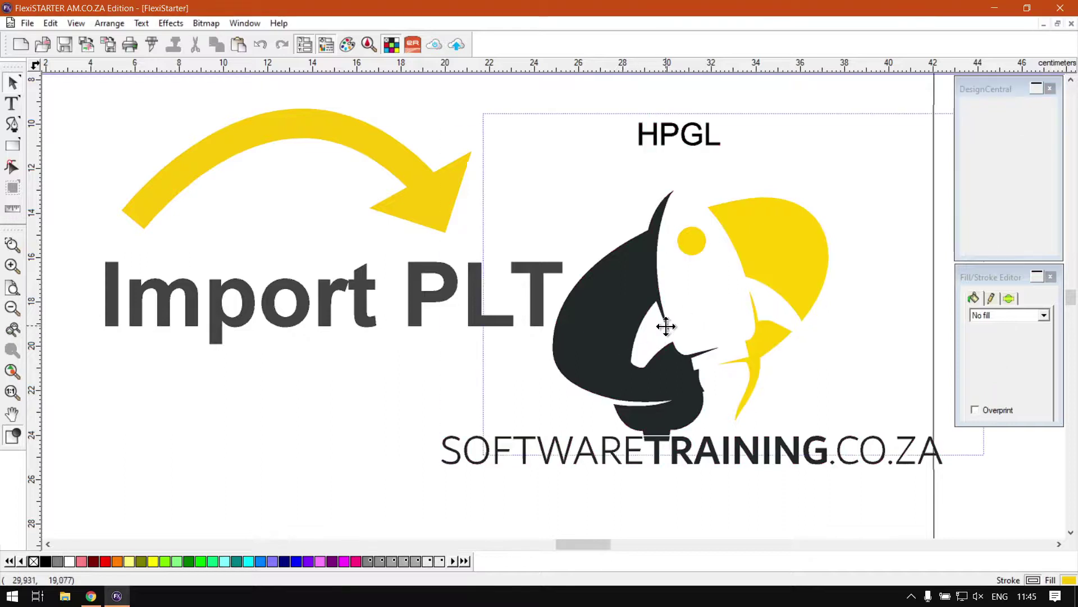
pyautogui.moveTo(648, 332); pyautogui.dragTo(647, 334)
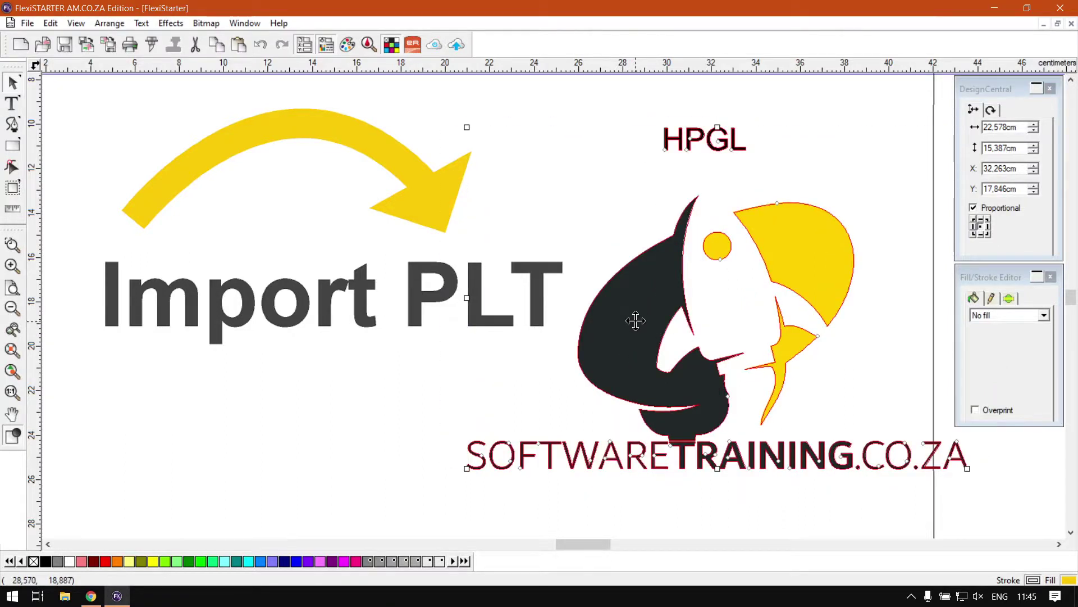
pyautogui.click(91, 597)
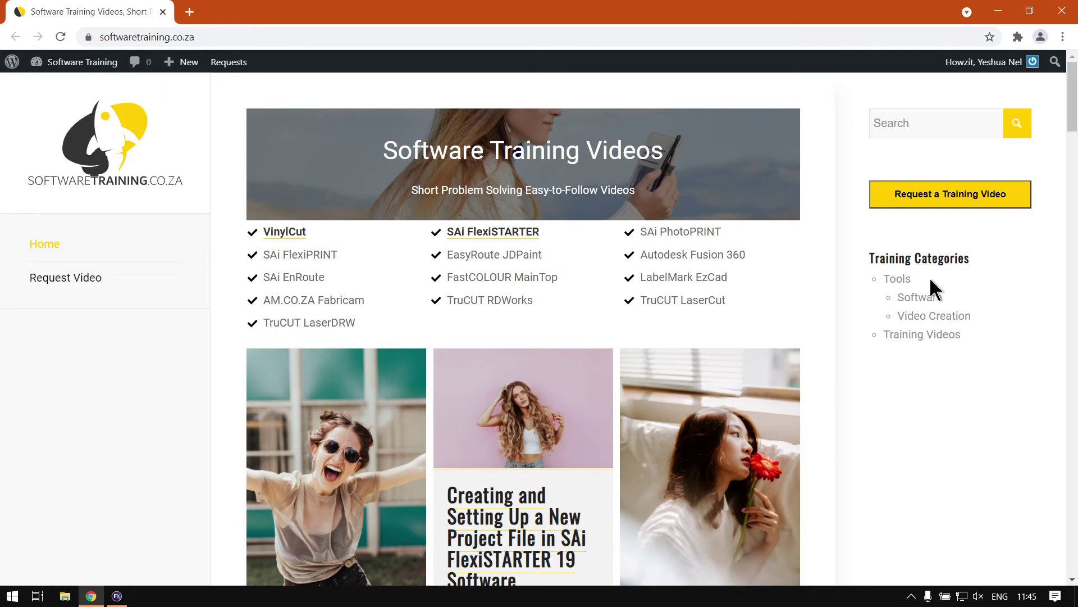
pyautogui.scroll(-2, 949, 298)
pyautogui.scroll(2, 963, 313)
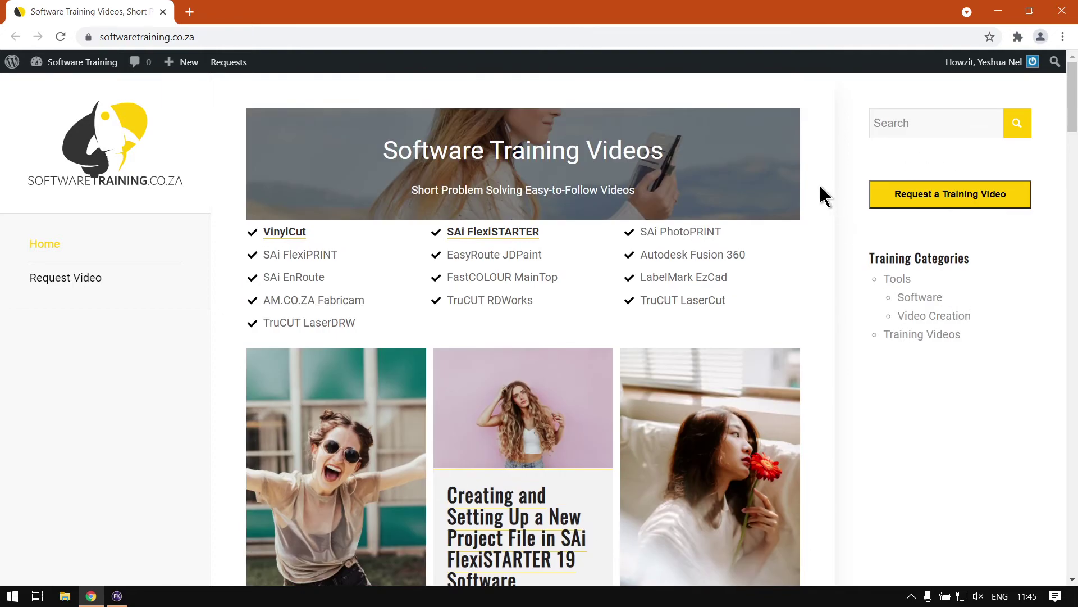